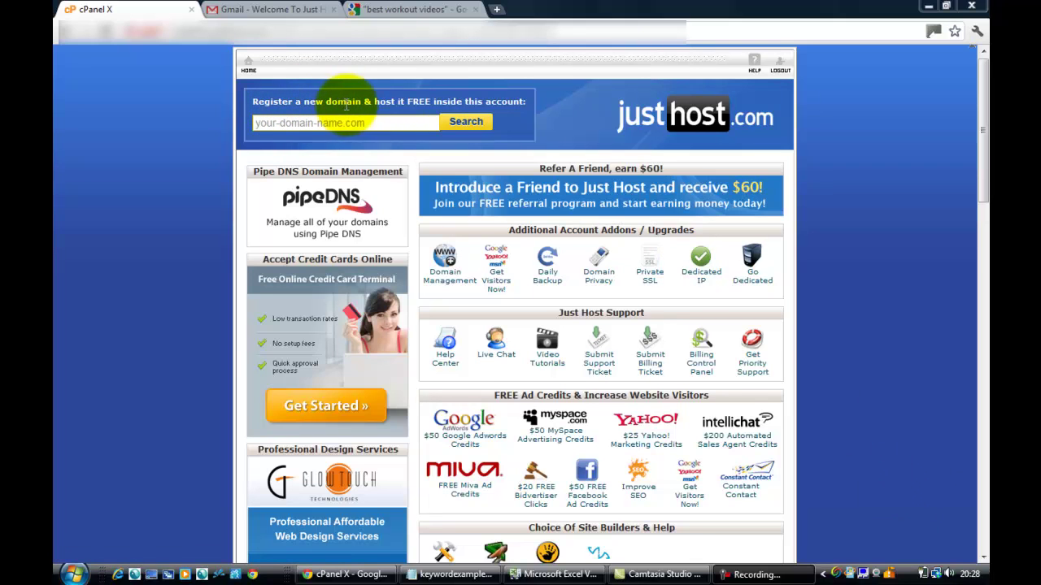
# Step: Turn the pasted 'best workout videos' into best-workout-videos.com in the domain search box
pyautogui.click(371, 124)
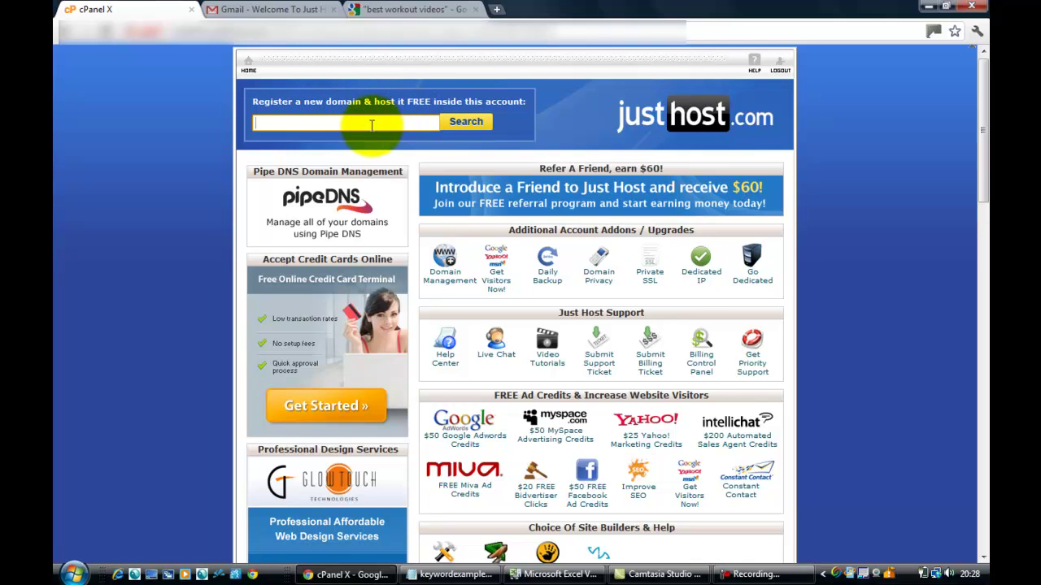
pyautogui.write('best workout videos')
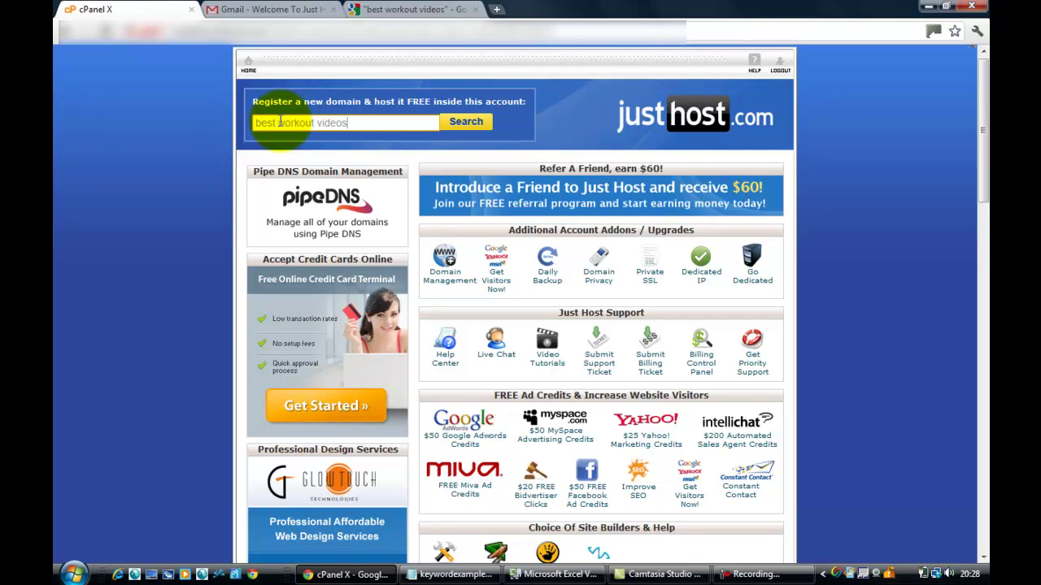
pyautogui.click(280, 122)
pyautogui.press('BackSpace')
pyautogui.write('-')
pyautogui.click(317, 123)
pyautogui.press('BackSpace')
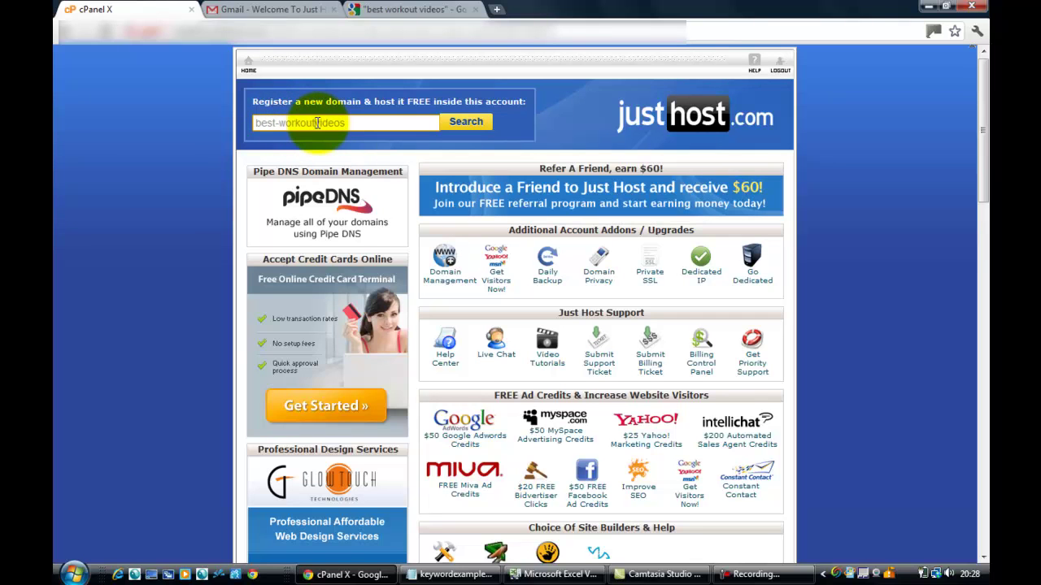
pyautogui.write('-')
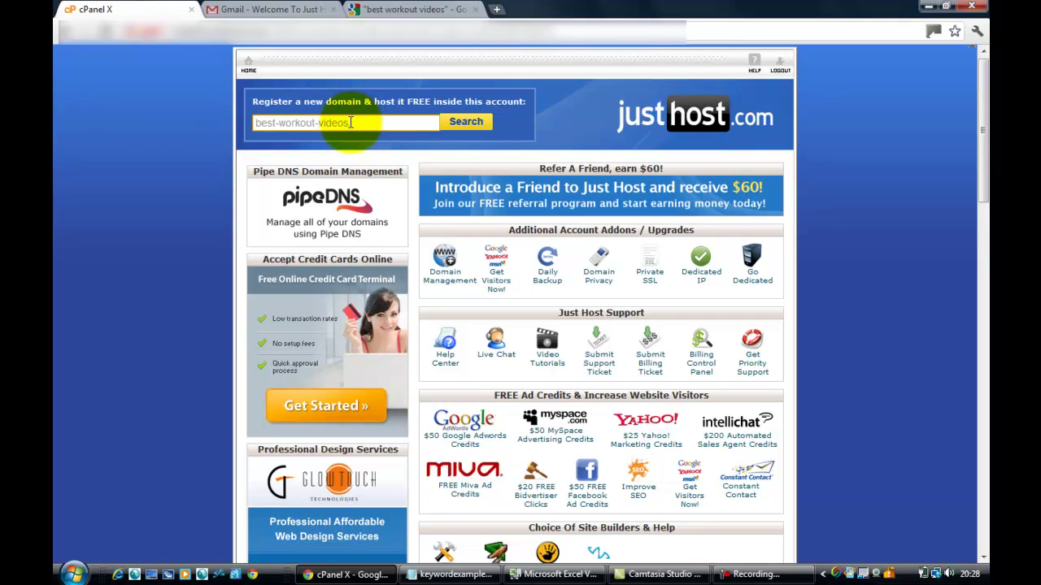
pyautogui.click(351, 122)
pyautogui.write('.com')
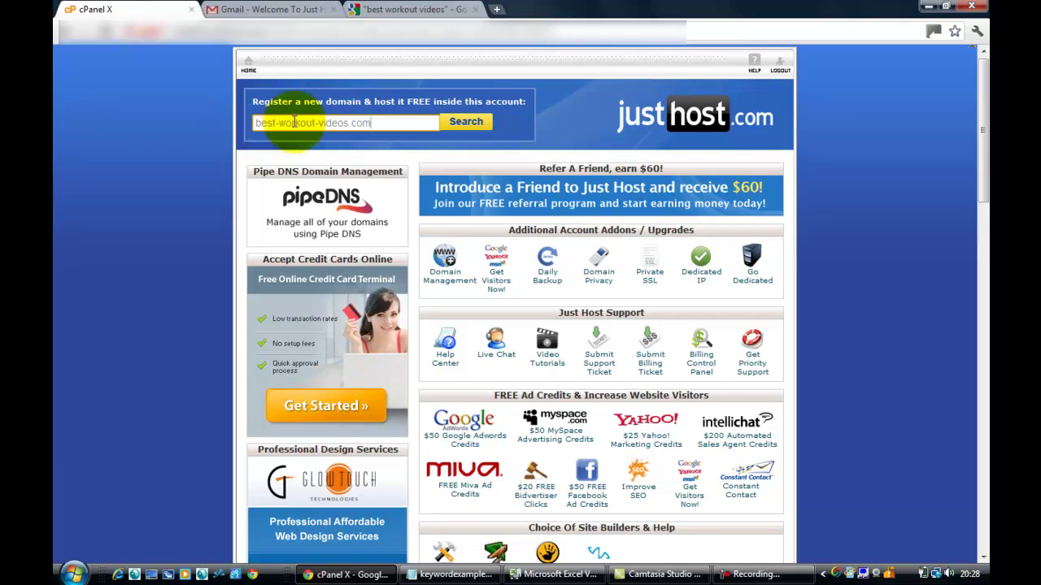
# Step: Search best-workout-videos.com, see it's available at $14.95/year, and untick Add Domain Privacy
pyautogui.click(461, 125)
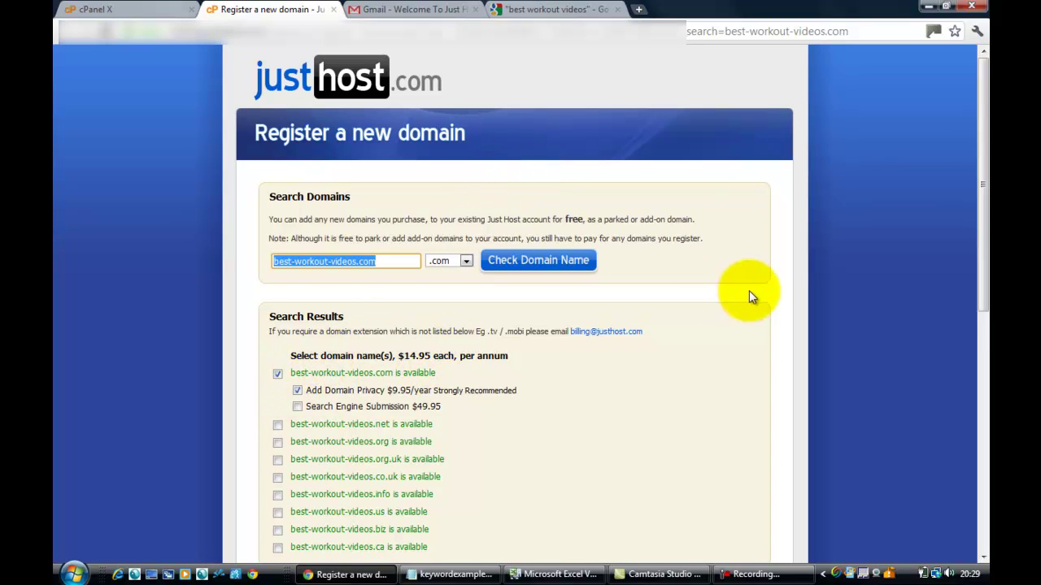
pyautogui.moveTo(983, 163); pyautogui.dragTo(980, 236)
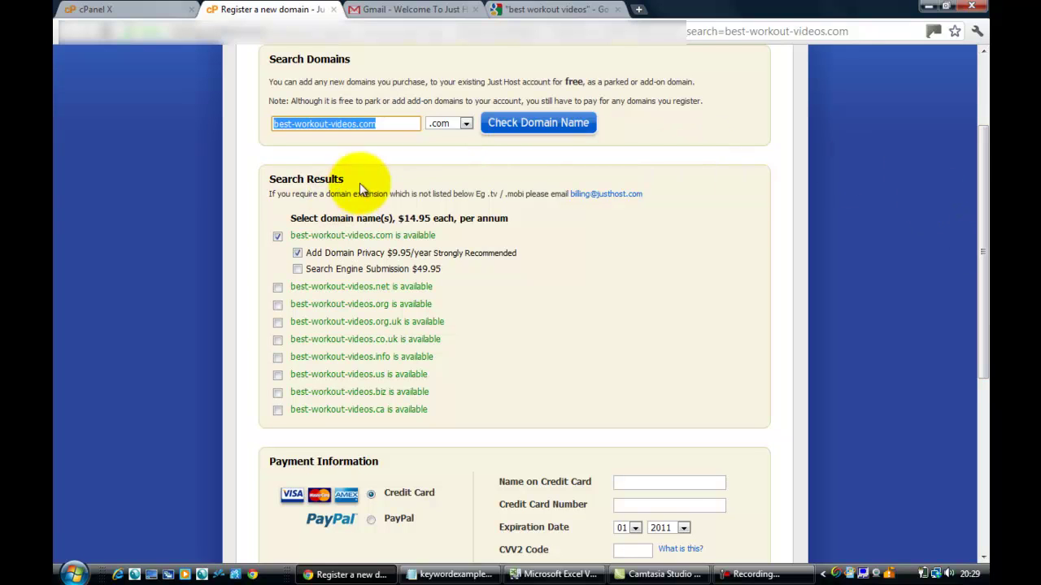
pyautogui.click(298, 253)
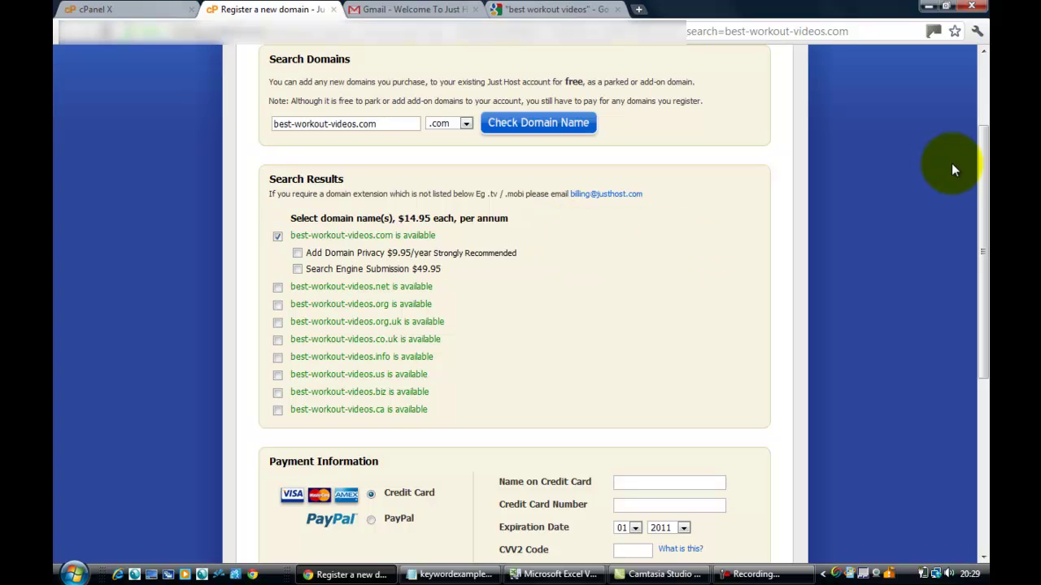
pyautogui.moveTo(980, 184); pyautogui.dragTo(980, 206)
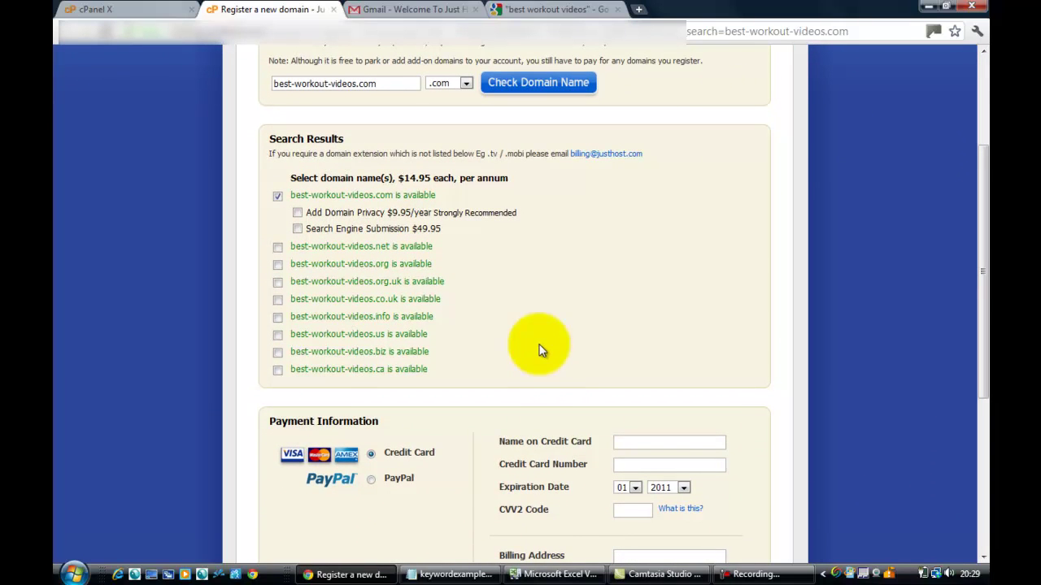
pyautogui.click(540, 574)
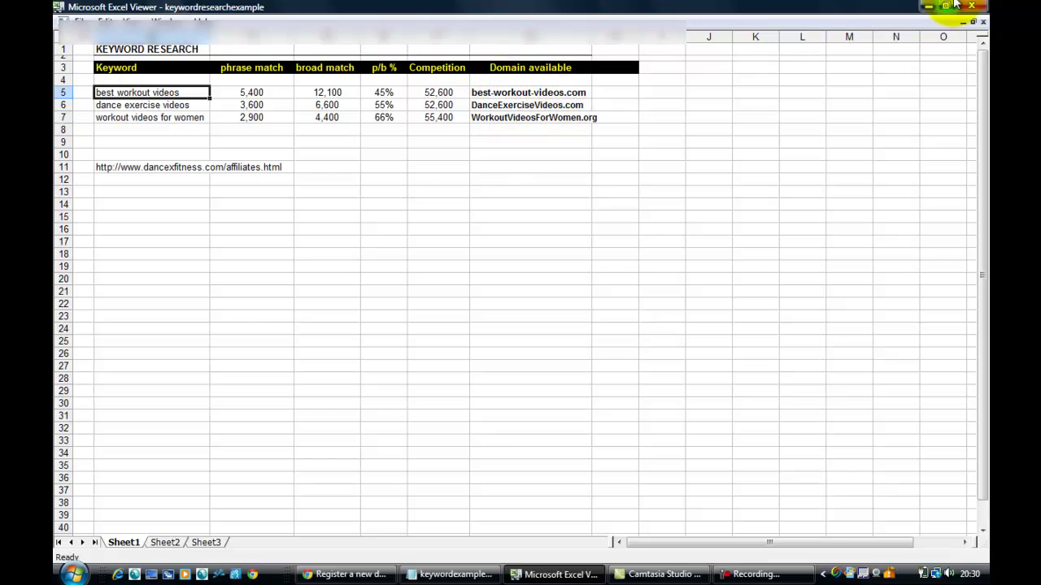
pyautogui.click(928, 5)
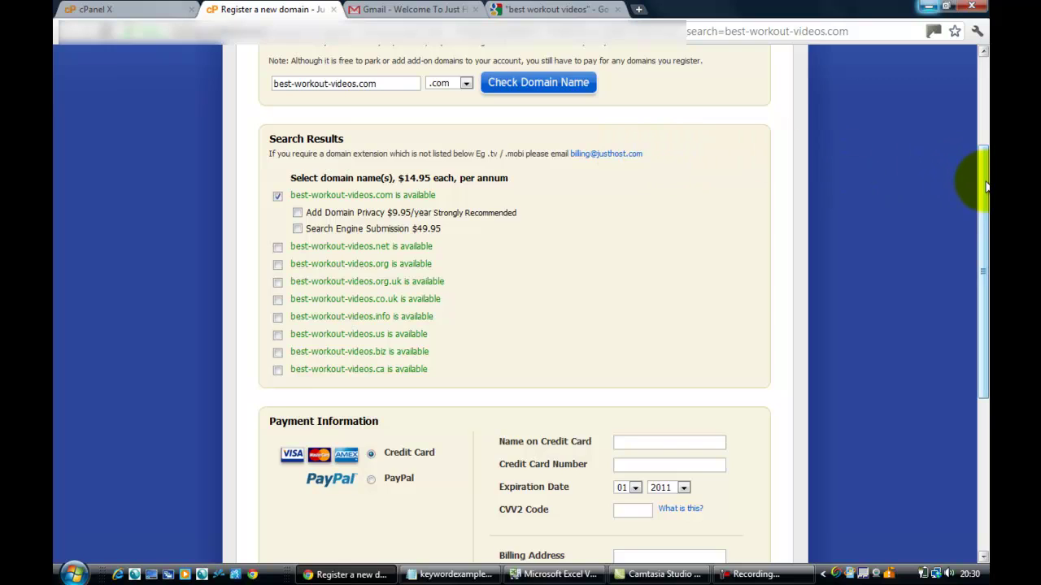
# Step: Choose PayPal as the payment method under Payment Information
pyautogui.moveTo(986, 187)
pyautogui.mouseDown()
pyautogui.moveTo(982, 212)
pyautogui.moveTo(979, 202)
pyautogui.mouseUp()
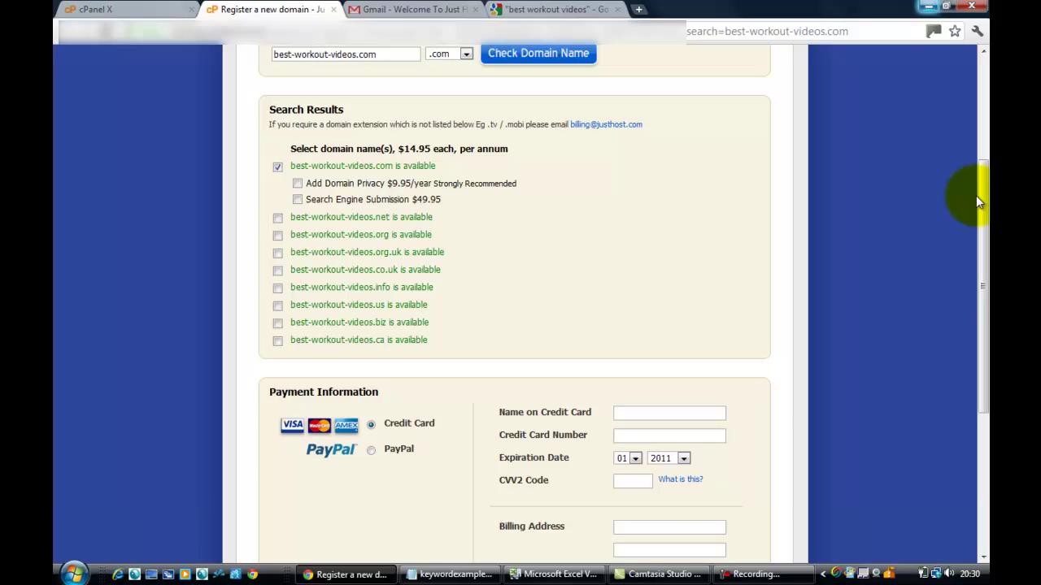
pyautogui.click(371, 450)
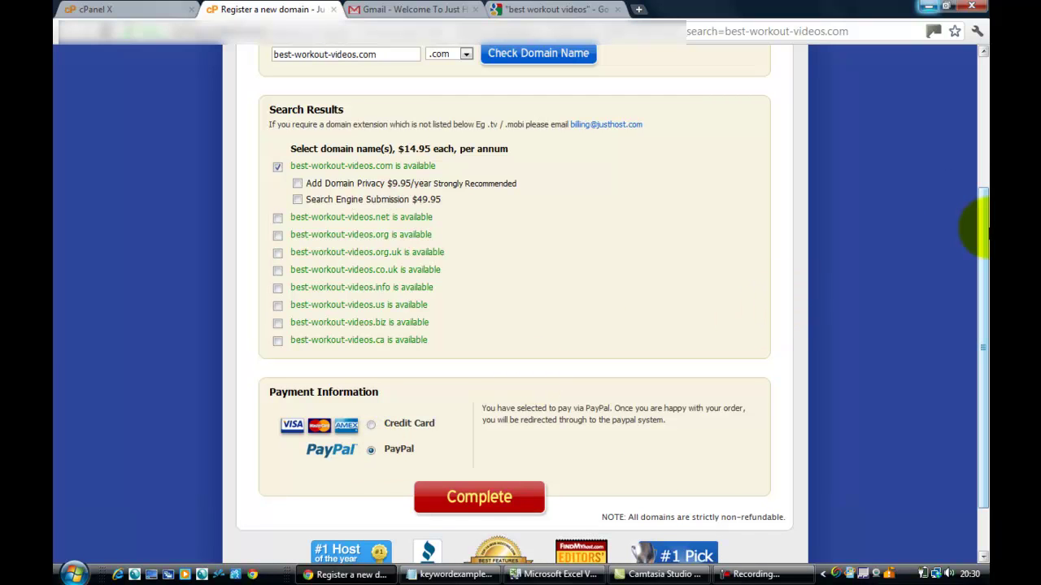
pyautogui.moveTo(985, 236)
pyautogui.mouseDown()
pyautogui.moveTo(974, 316)
pyautogui.moveTo(972, 157)
pyautogui.moveTo(971, 222)
pyautogui.mouseUp()
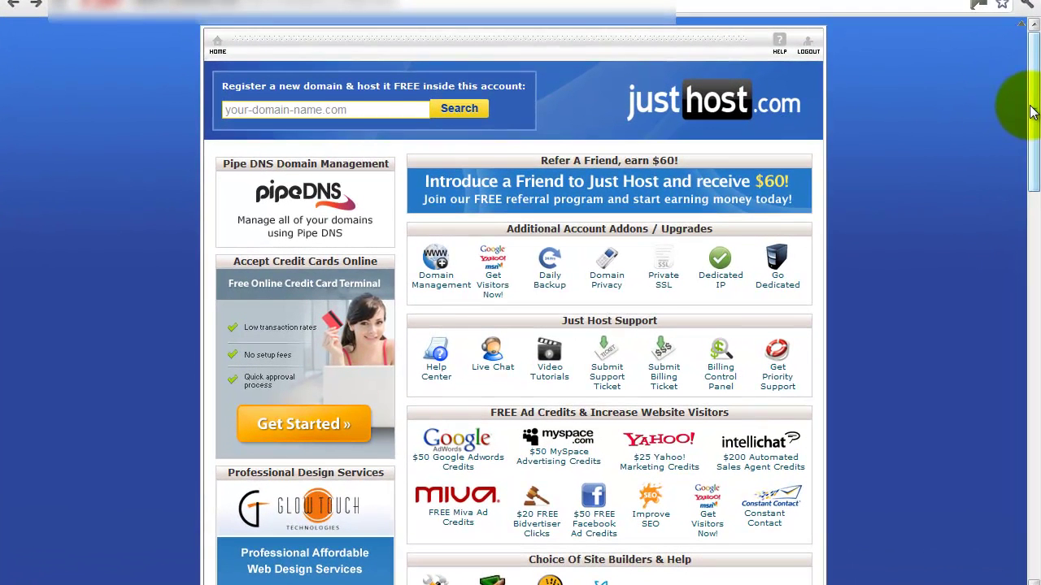
# Step: Clear the accidental header selection and scroll the home page to the Domains section
pyautogui.moveTo(1015, 131); pyautogui.dragTo(1023, 154)
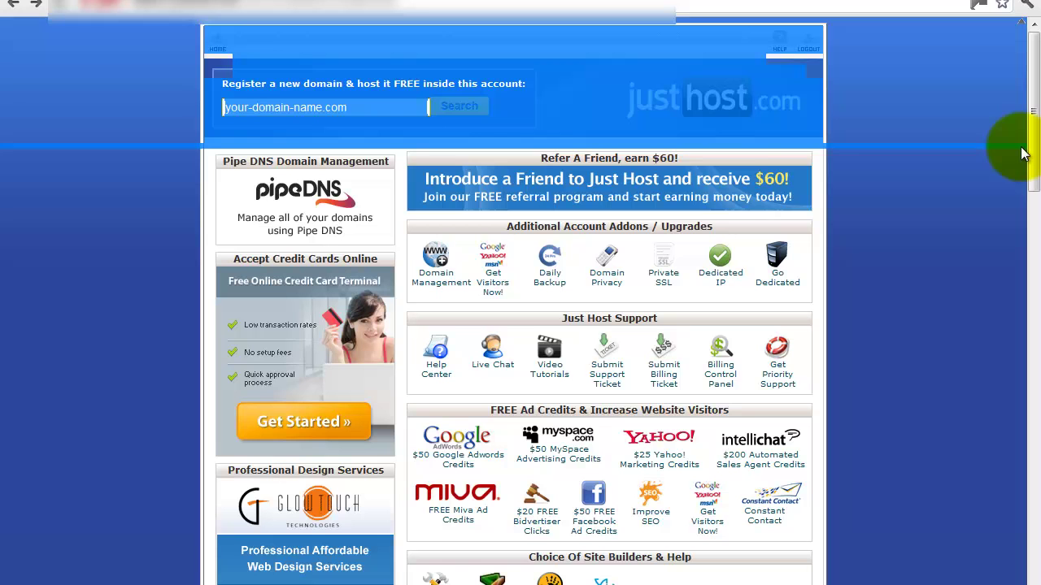
pyautogui.click(1017, 161)
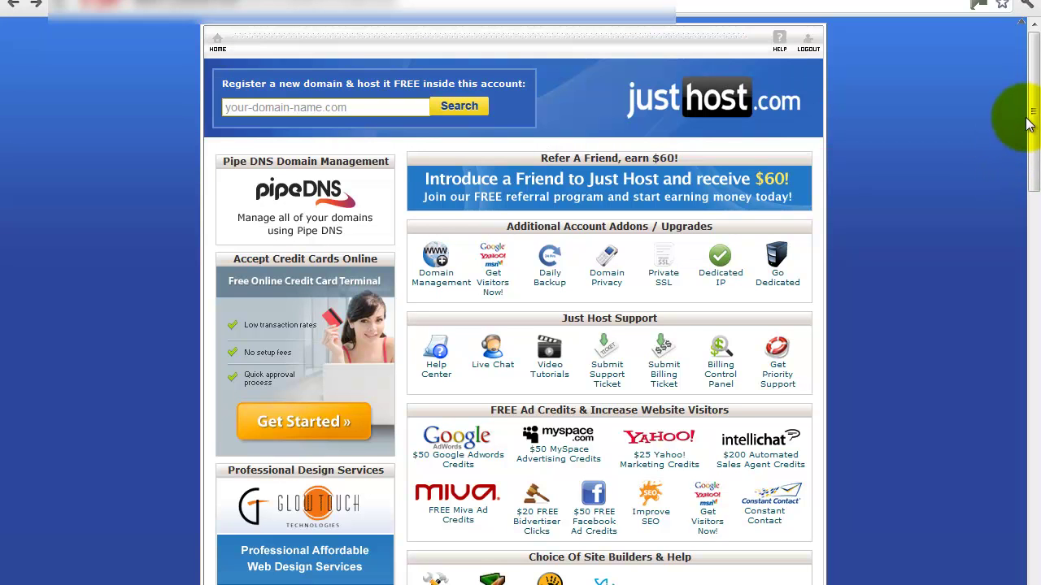
pyautogui.moveTo(1020, 112); pyautogui.dragTo(1029, 358)
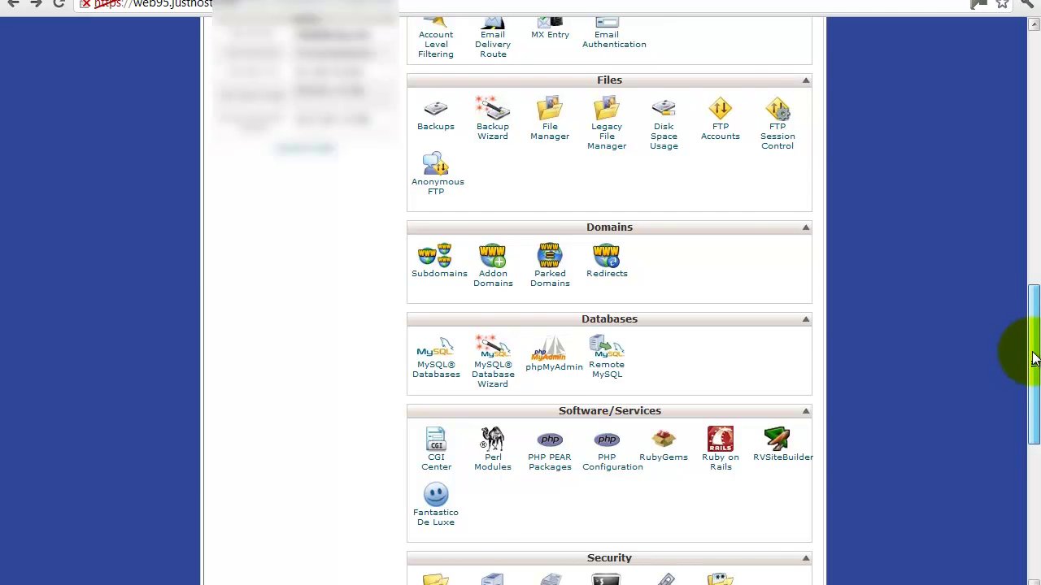
pyautogui.moveTo(1027, 357); pyautogui.dragTo(1013, 263)
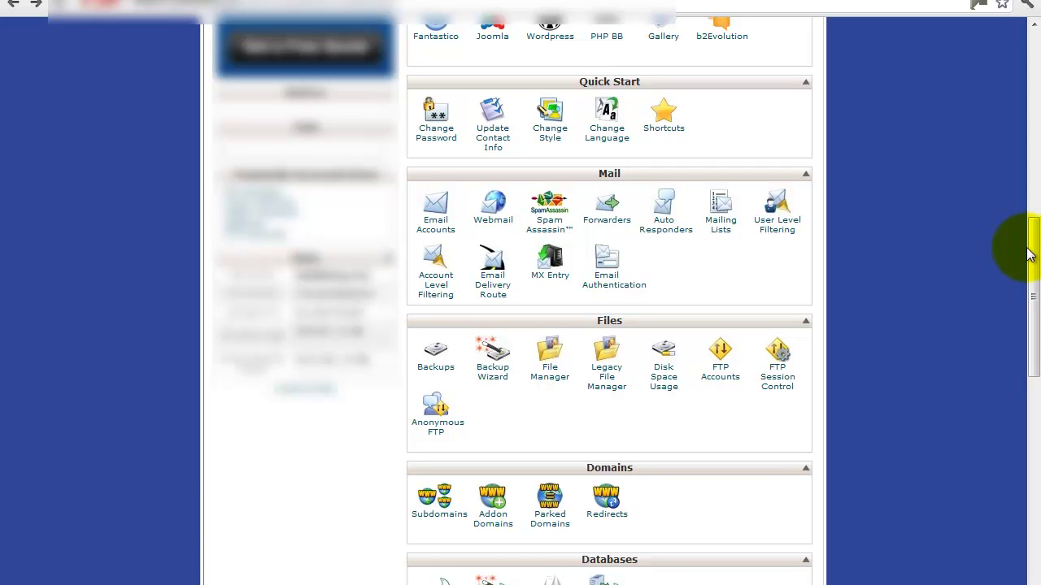
pyautogui.moveTo(1027, 254); pyautogui.dragTo(1031, 295)
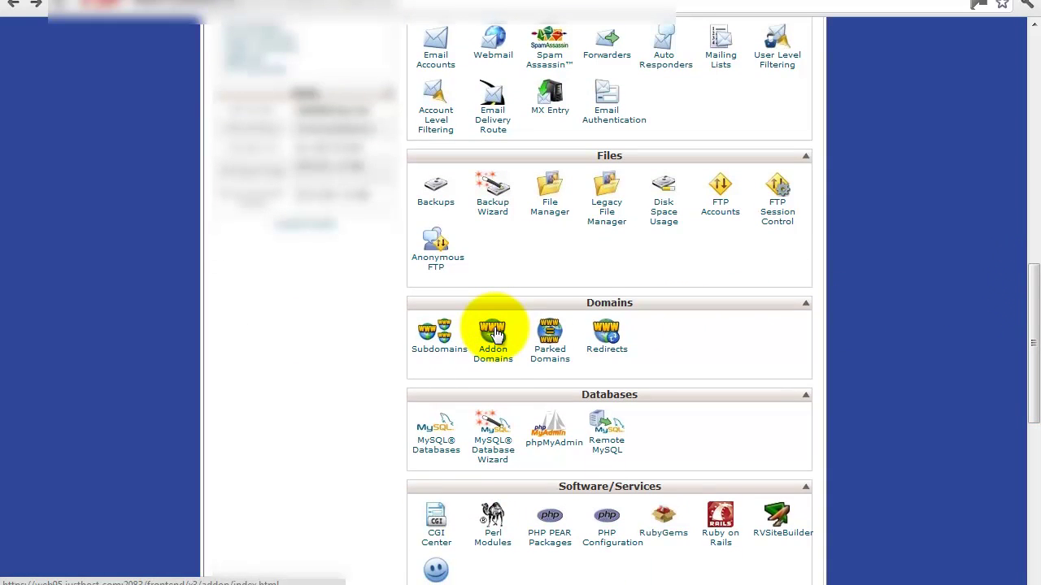
# Step: Open Addon Domains from the Domains section and resume its video tutorial
pyautogui.click(495, 334)
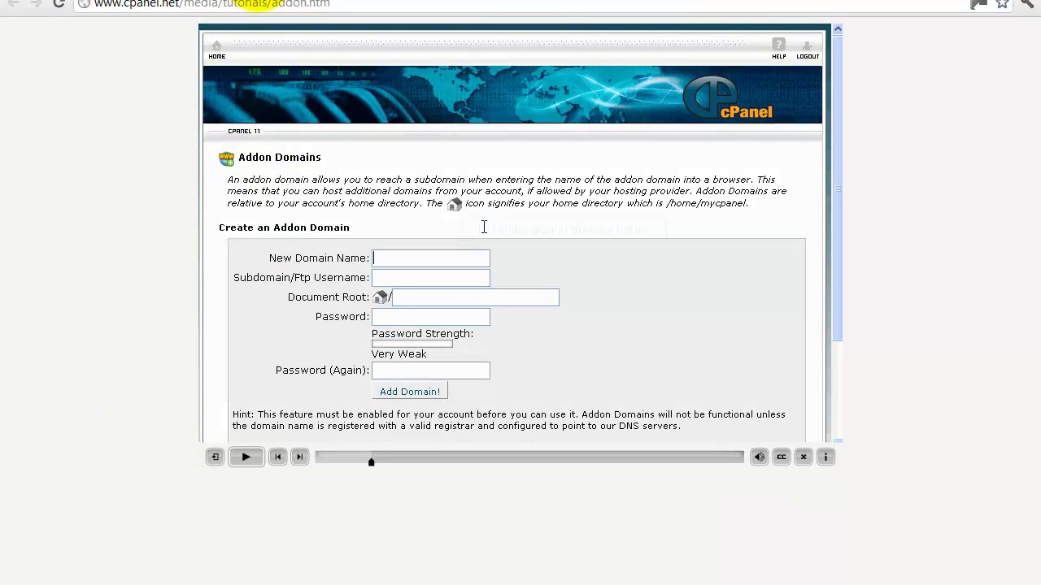
pyautogui.click(247, 458)
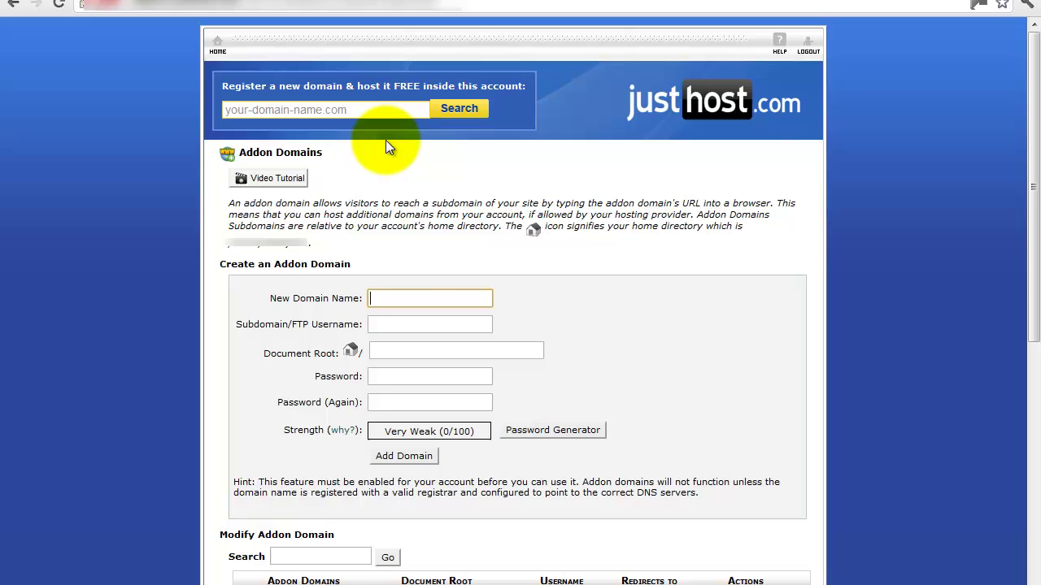
# Step: Enter best-workout-videos.com as the New Domain Name so username and document root auto-fill
pyautogui.write('best-workout-videos')
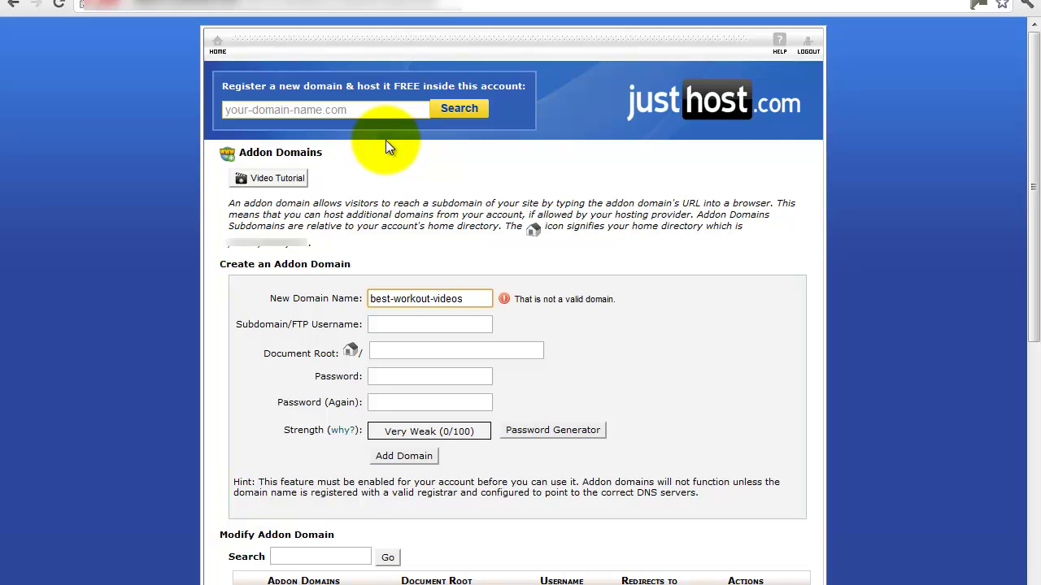
pyautogui.write('.com')
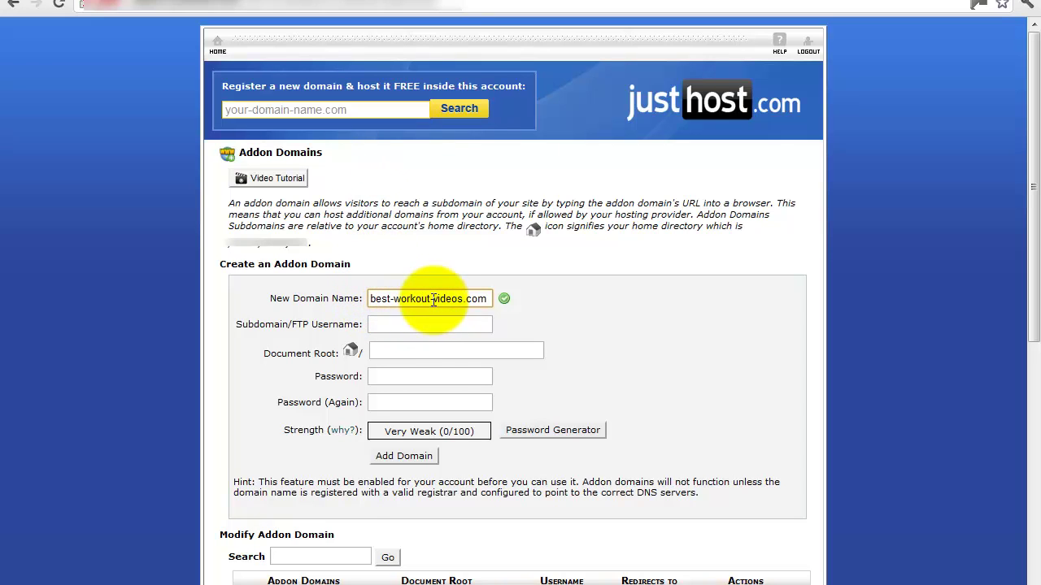
pyautogui.click(405, 326)
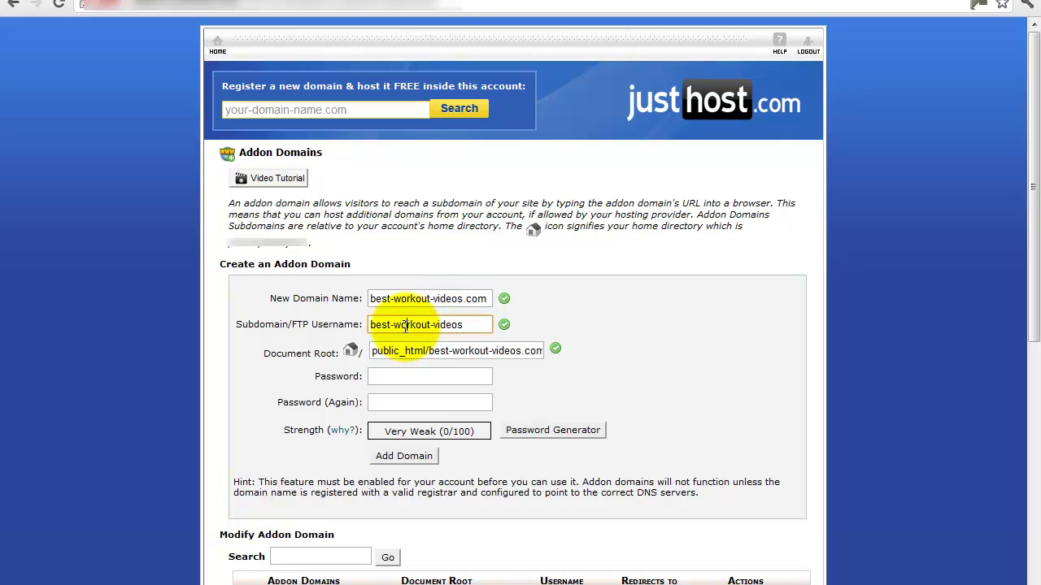
# Step: Enter the addon domain password and its confirmation, rated OK strength
pyautogui.click(429, 375)
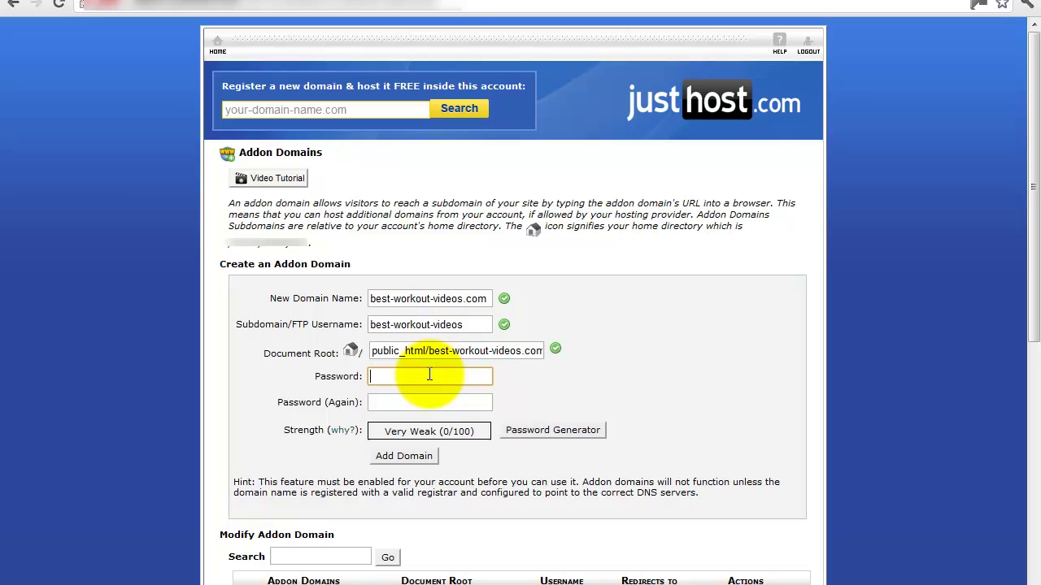
pyautogui.write('•••••••')
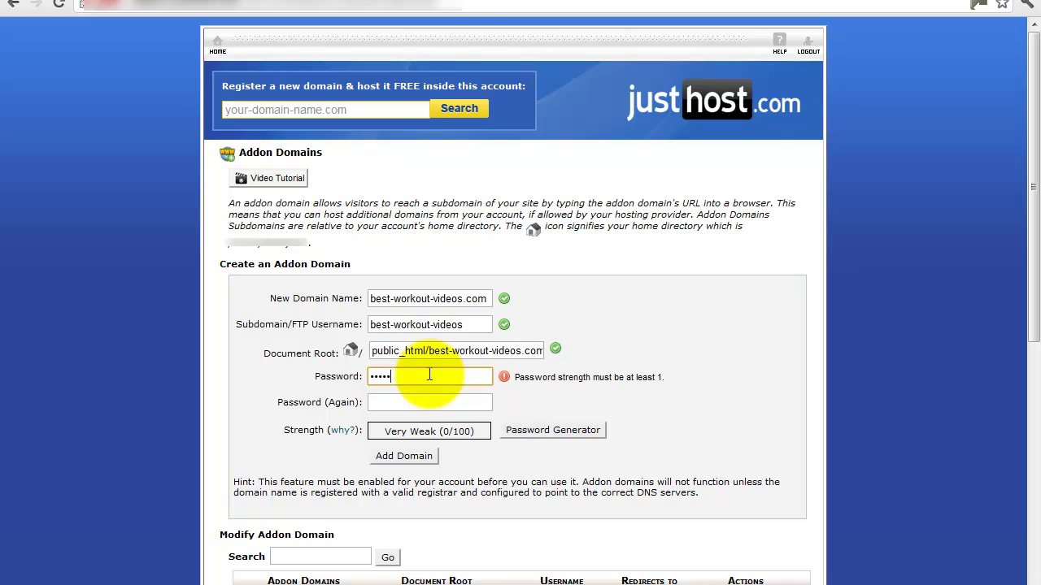
pyautogui.write('•')
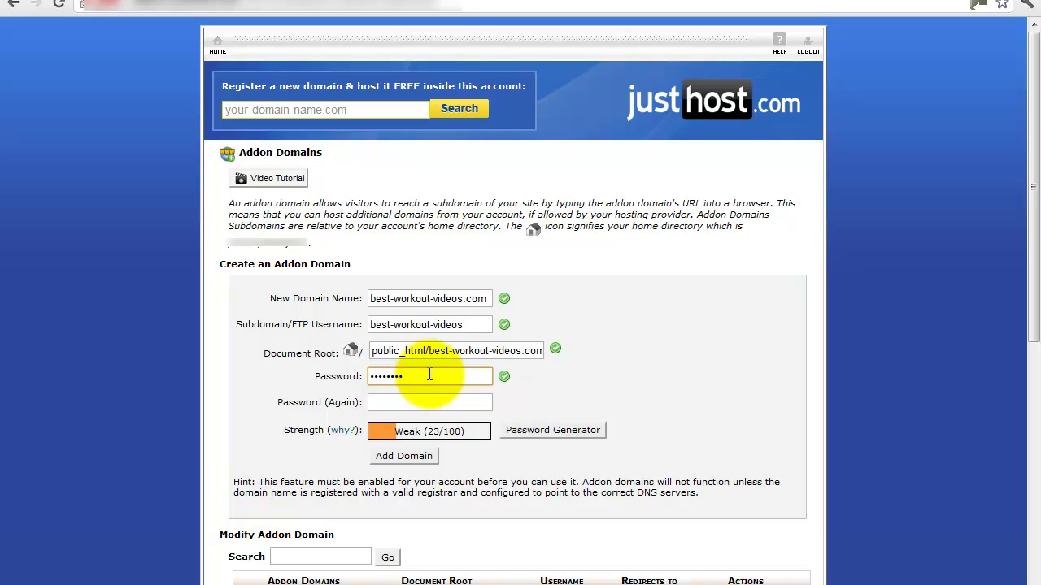
pyautogui.click(414, 405)
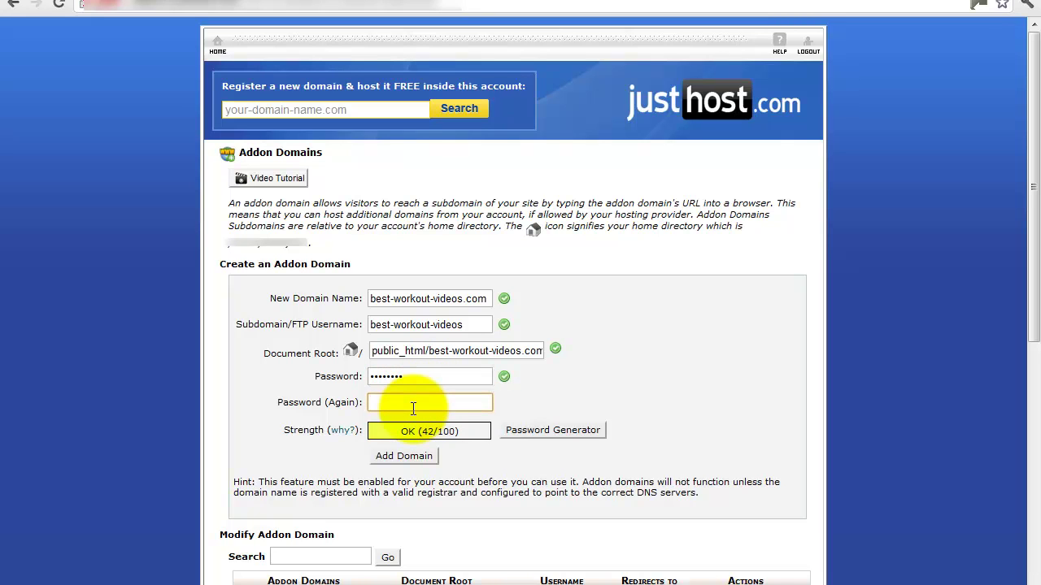
pyautogui.write('••••••')
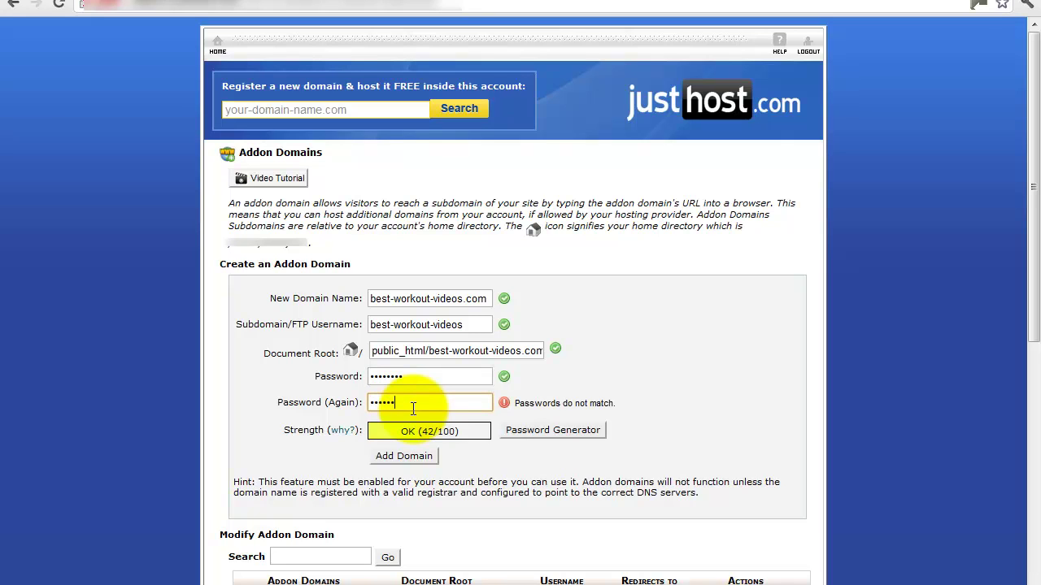
pyautogui.write('••')
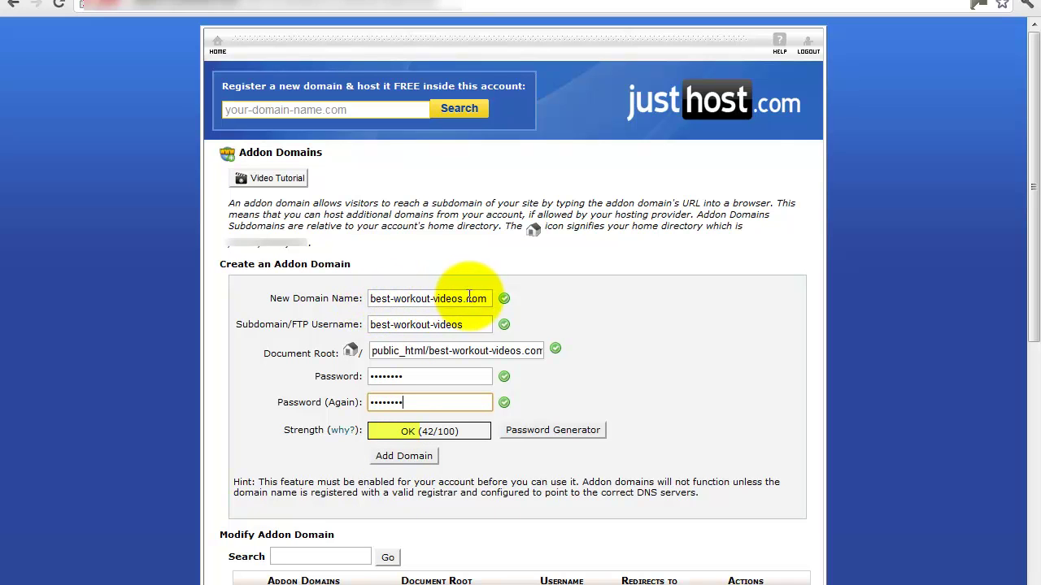
# Step: Add the best-workout-videos.com addon domain, then go back to the empty Addon Domains form
pyautogui.click(410, 456)
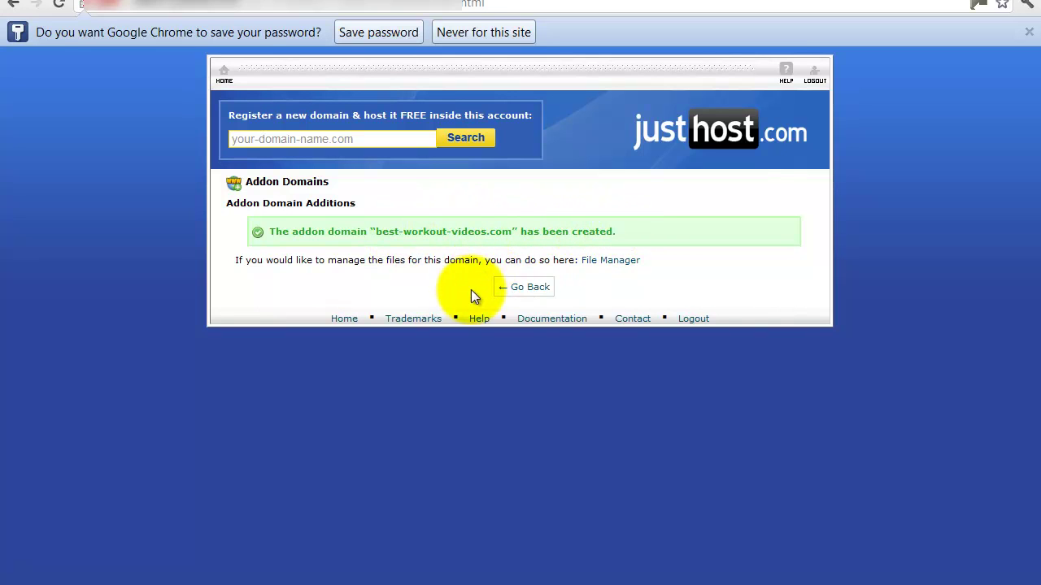
pyautogui.click(528, 295)
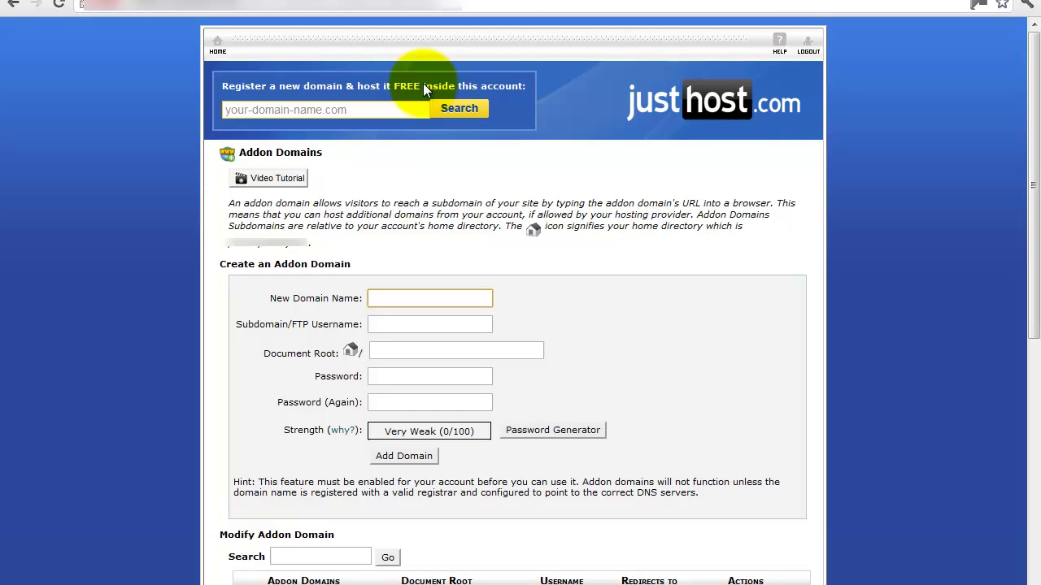
# Step: Return to the cPanel home page and scroll through it
pyautogui.click(215, 42)
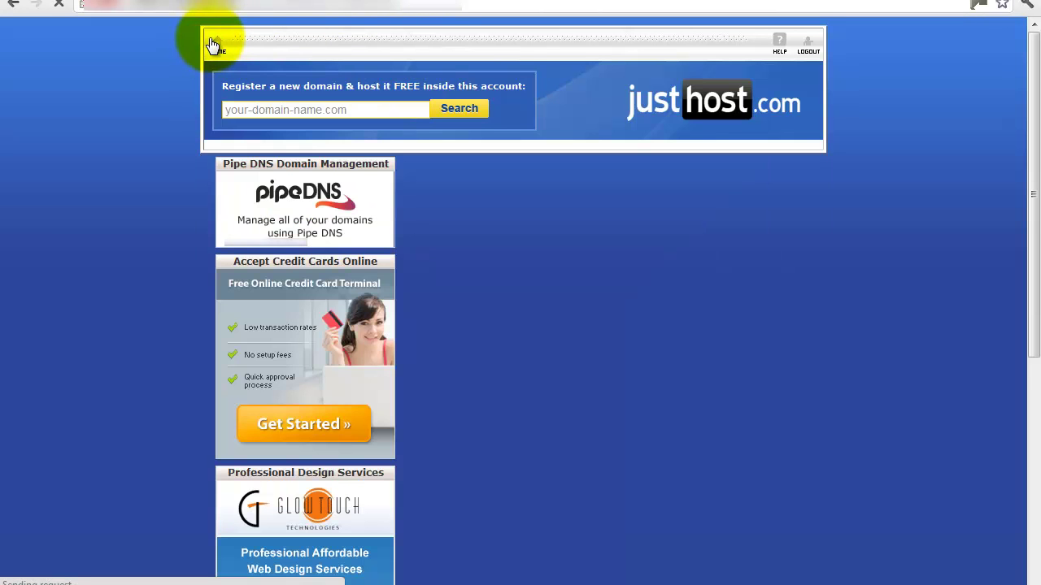
pyautogui.scroll(-6, 1020, 82)
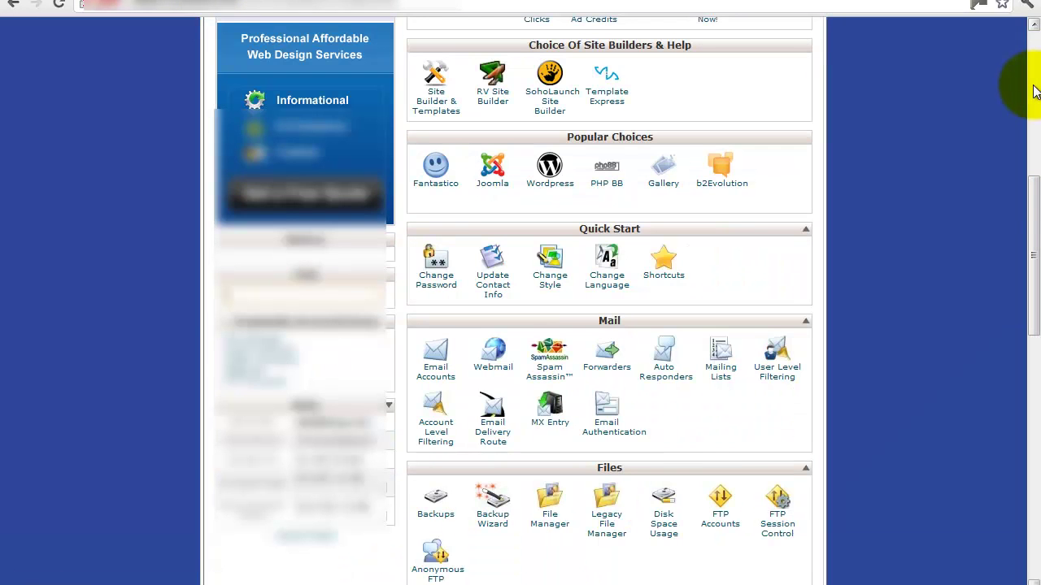
pyautogui.moveTo(1035, 194); pyautogui.dragTo(1005, 57)
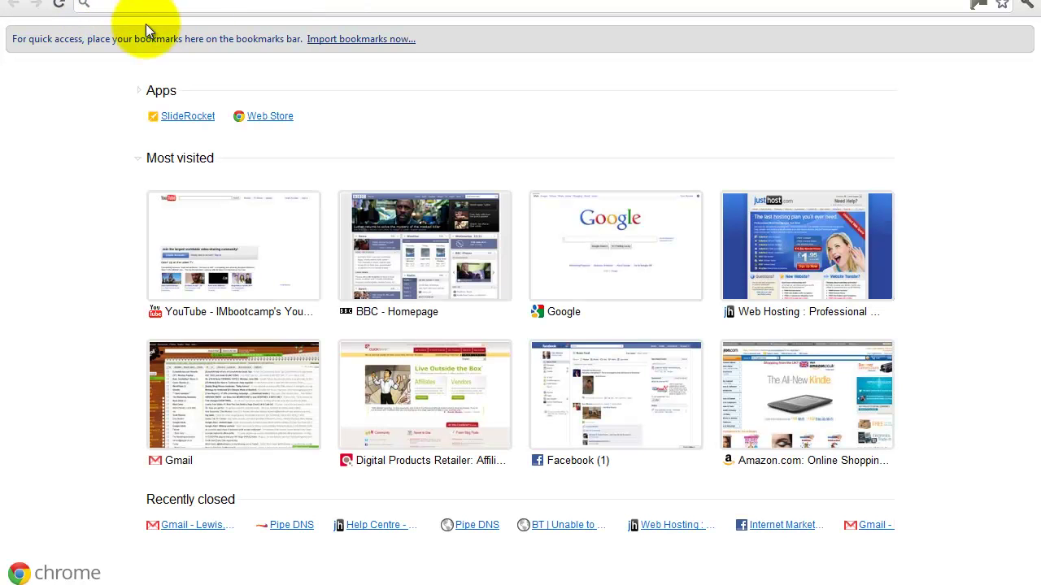
pyautogui.write('www')
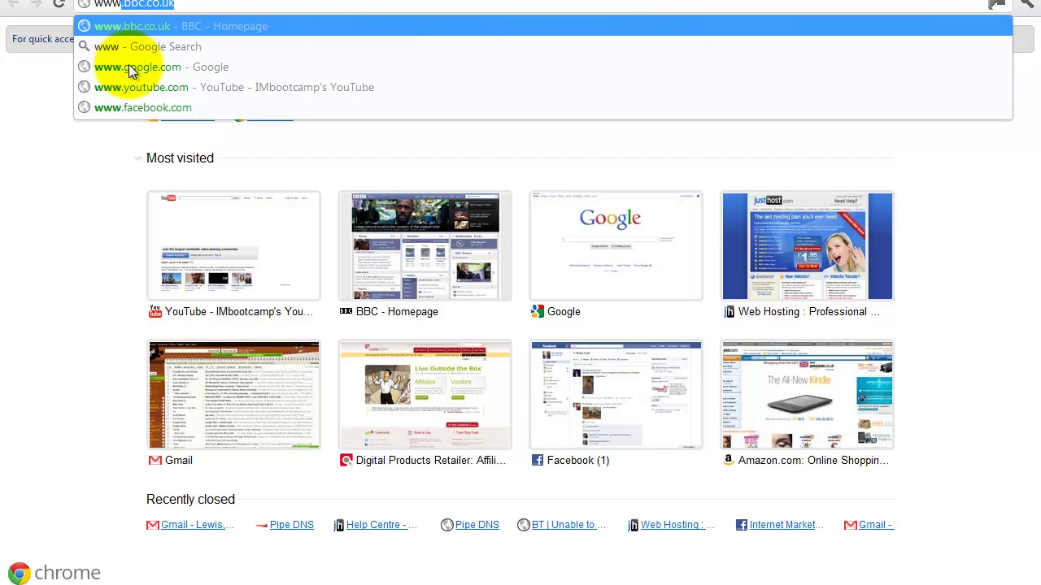
pyautogui.write('.')
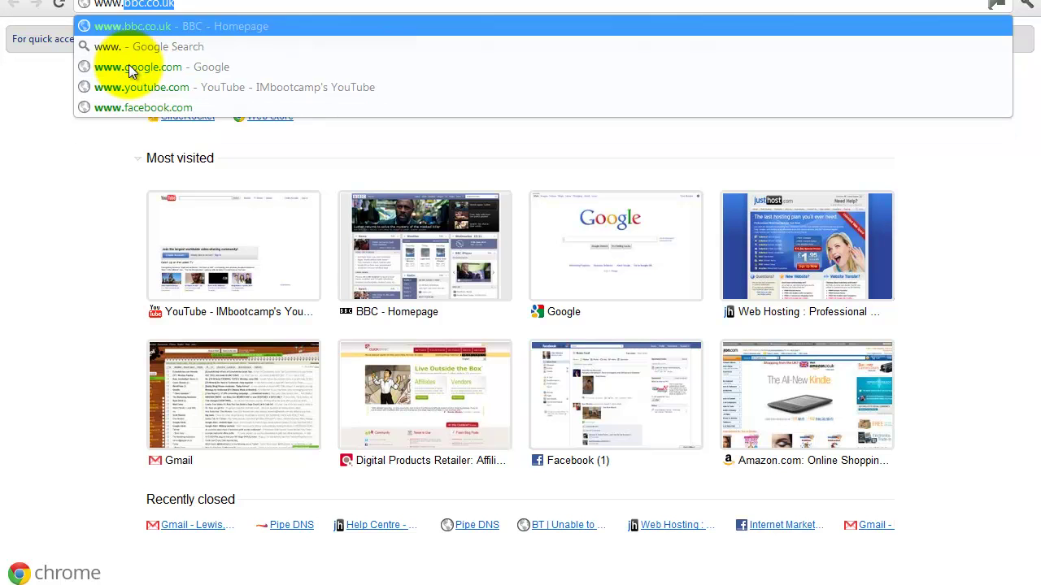
pyautogui.write('best-workout-videos')
pyautogui.write('.')
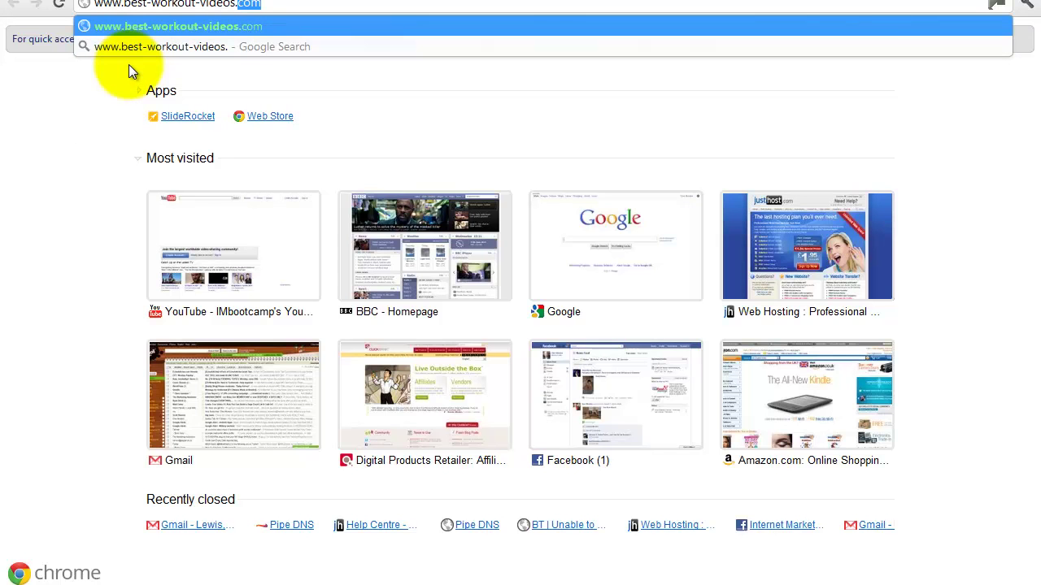
pyautogui.write('com')
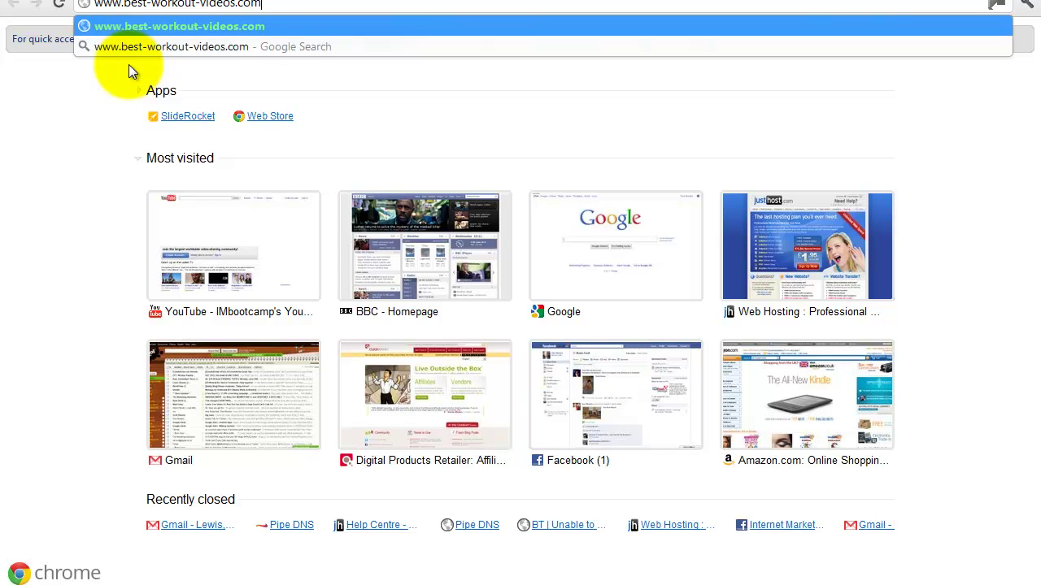
pyautogui.press('Return')
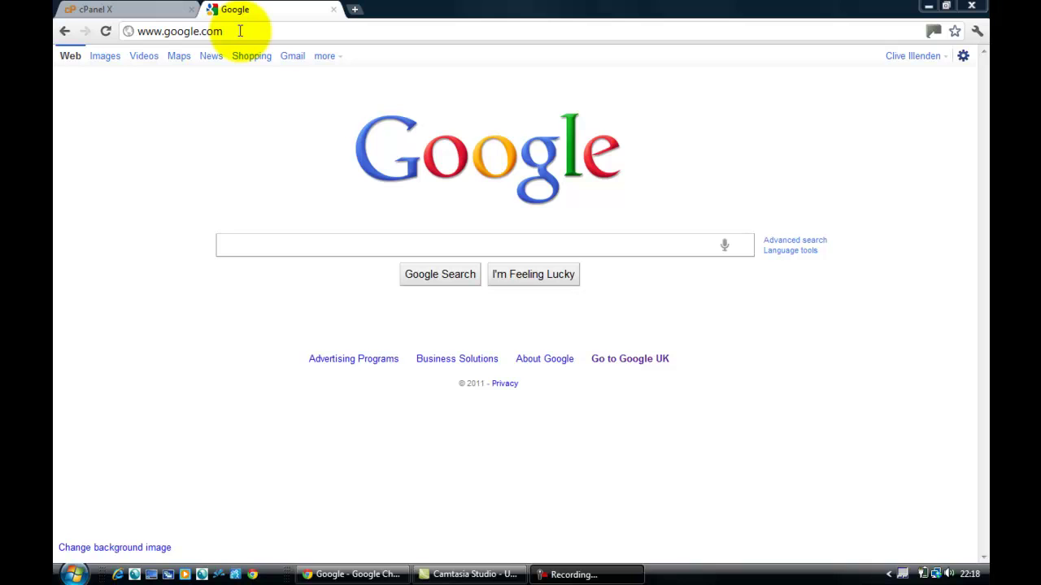
pyautogui.click(196, 11)
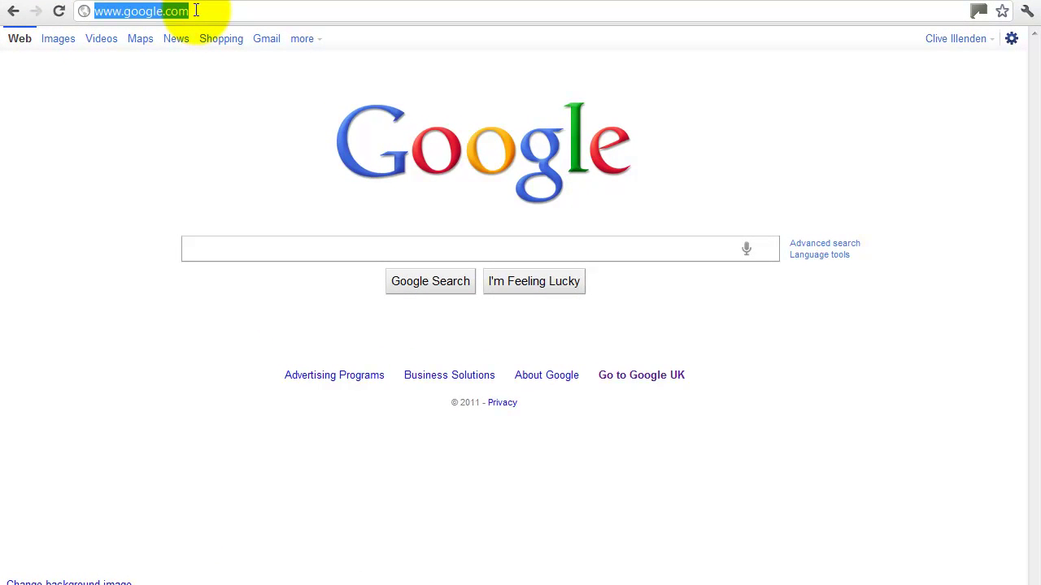
pyautogui.write('http://www.best-workout-videos.com/')
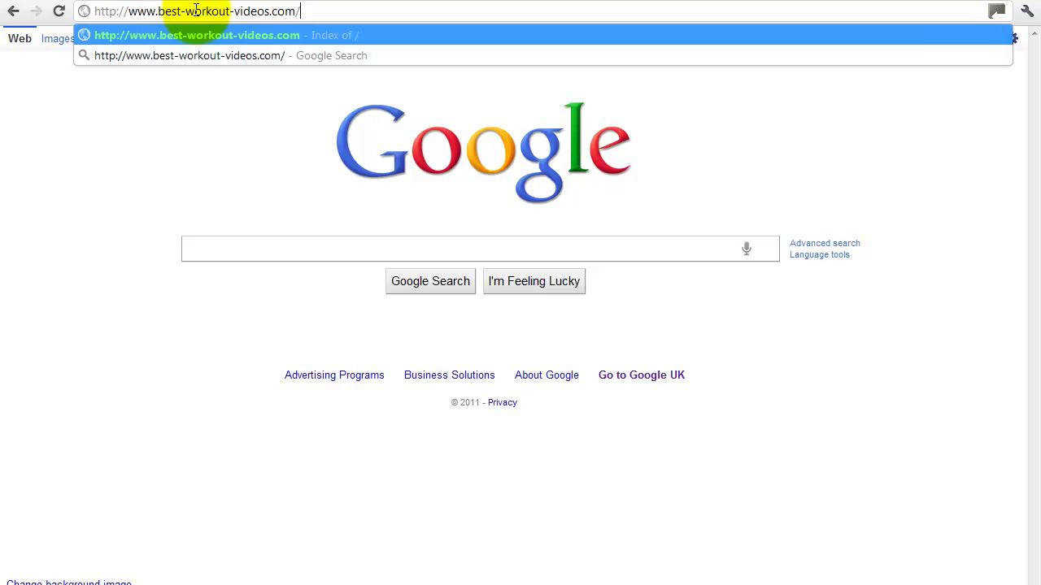
pyautogui.press('BackSpace')
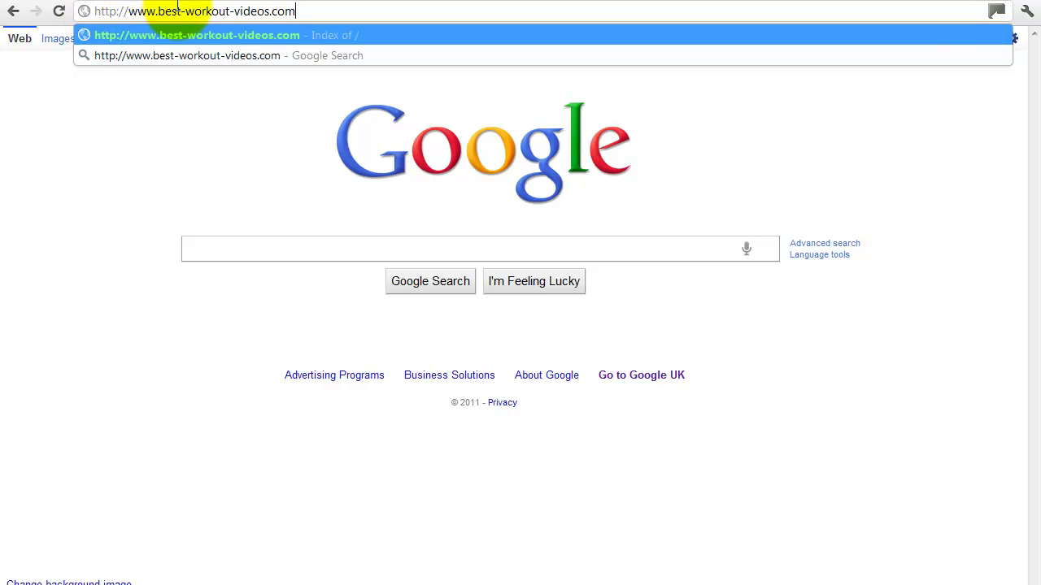
pyautogui.press('Return')
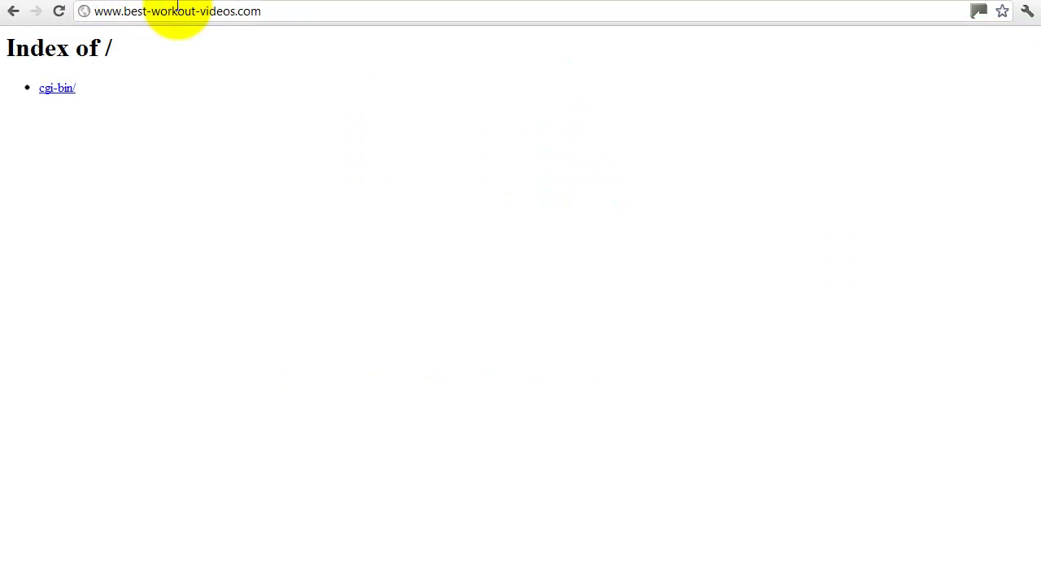